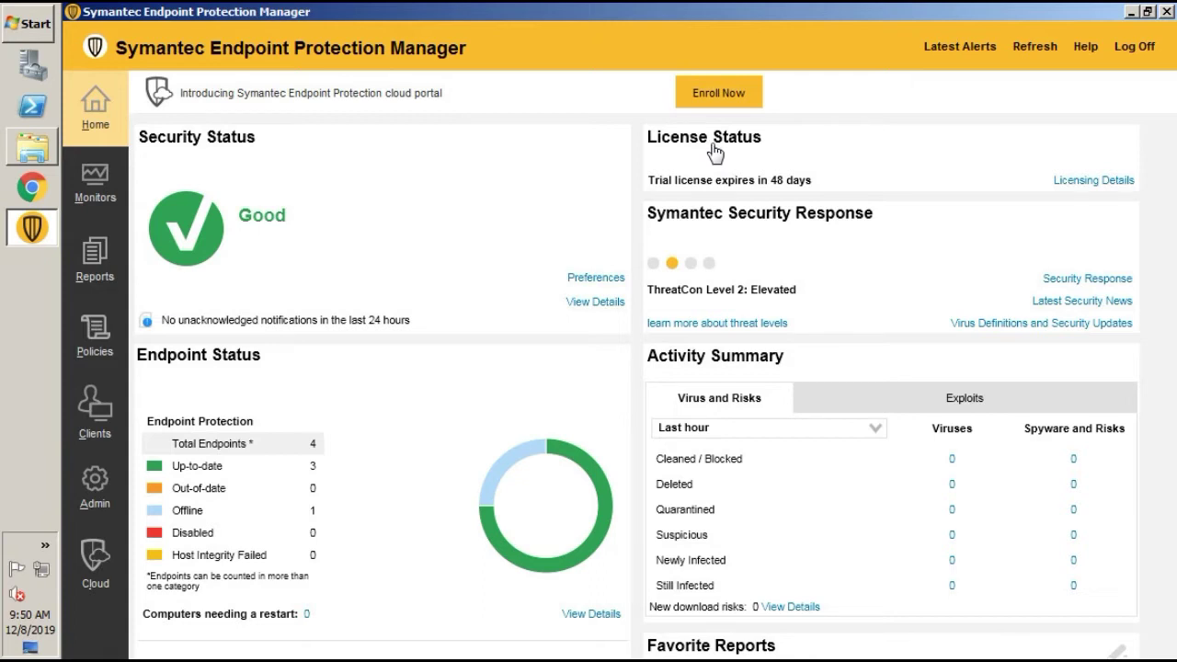
Open the existing LiveUpdate Settings policy for editing and view the groups it is assigned to.
click(98, 346)
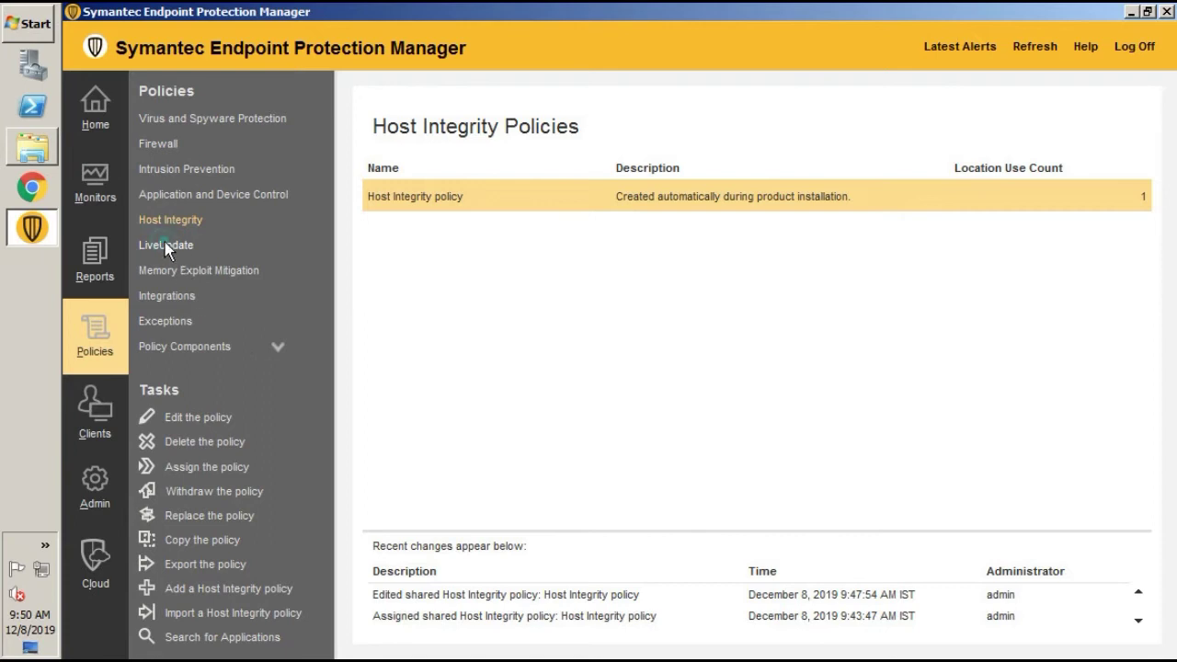
click(163, 244)
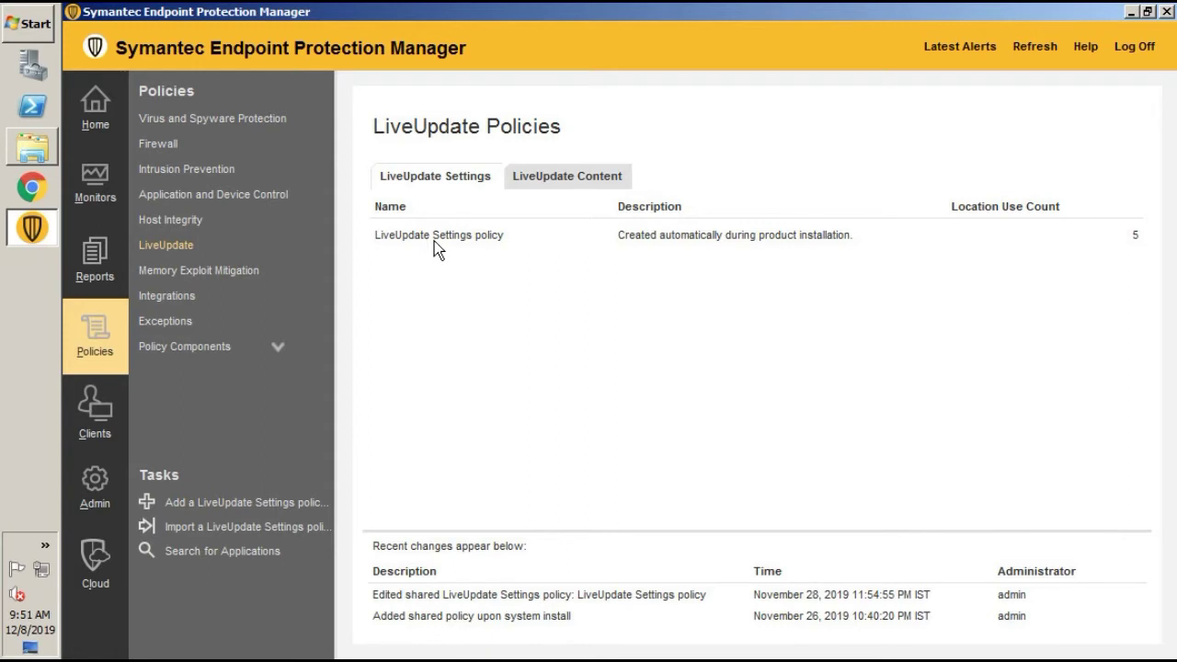
click(432, 234)
right_click(431, 231)
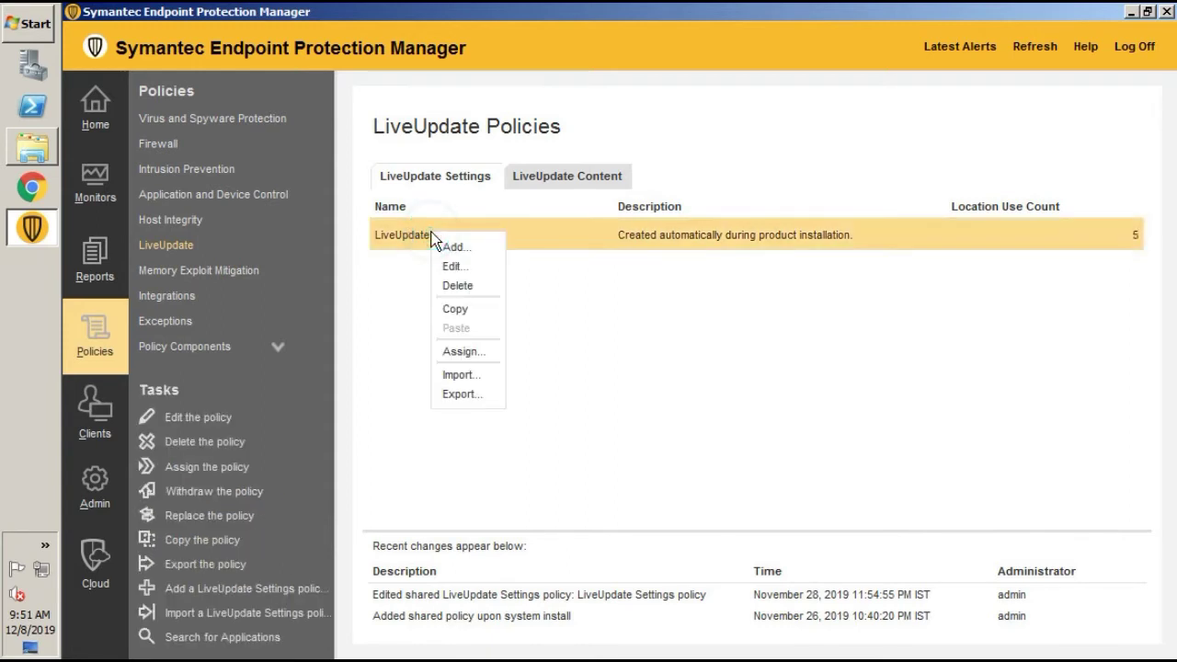
click(455, 266)
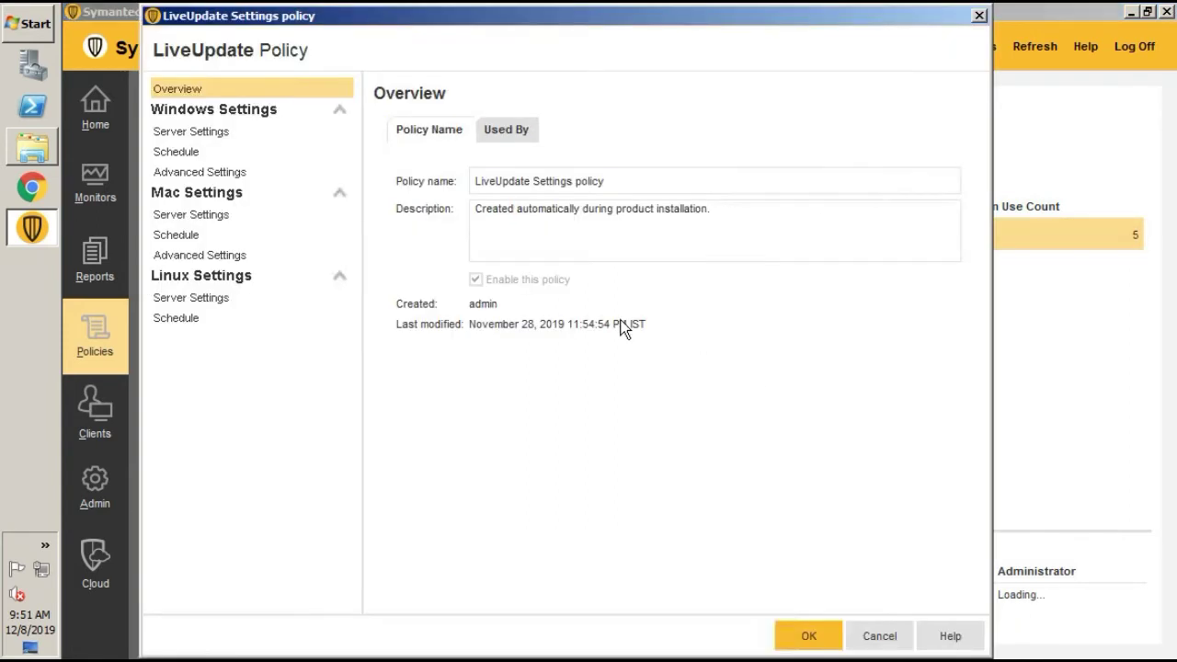
click(509, 129)
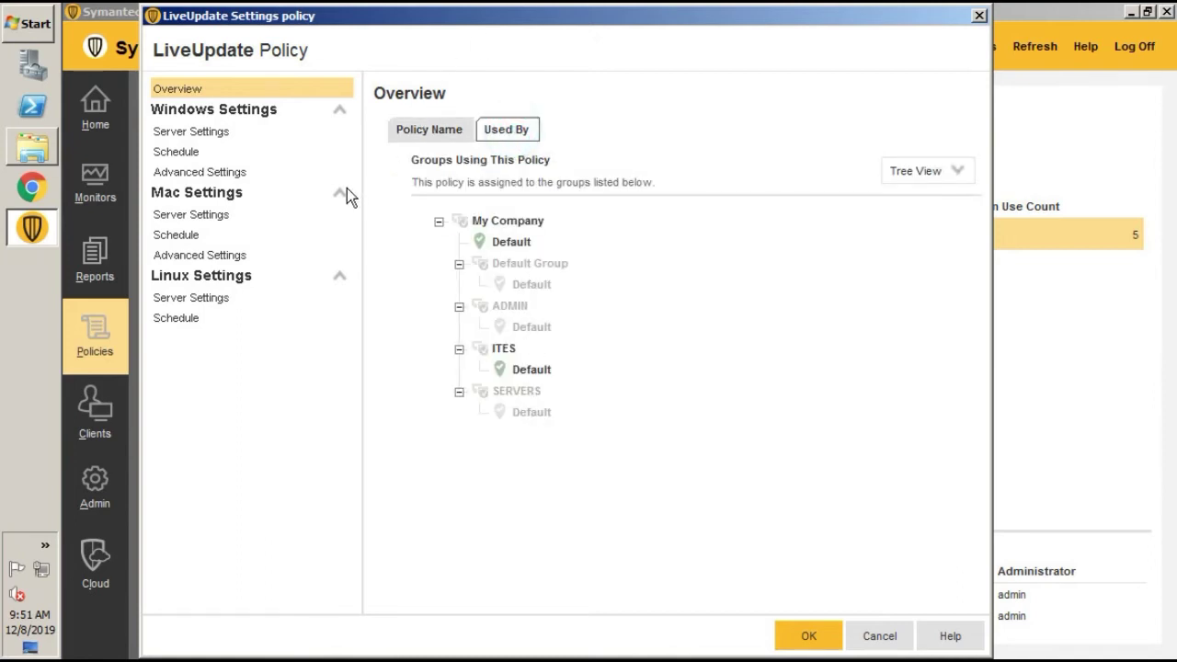
Review the policy's Windows server settings, schedule and advanced settings.
click(193, 134)
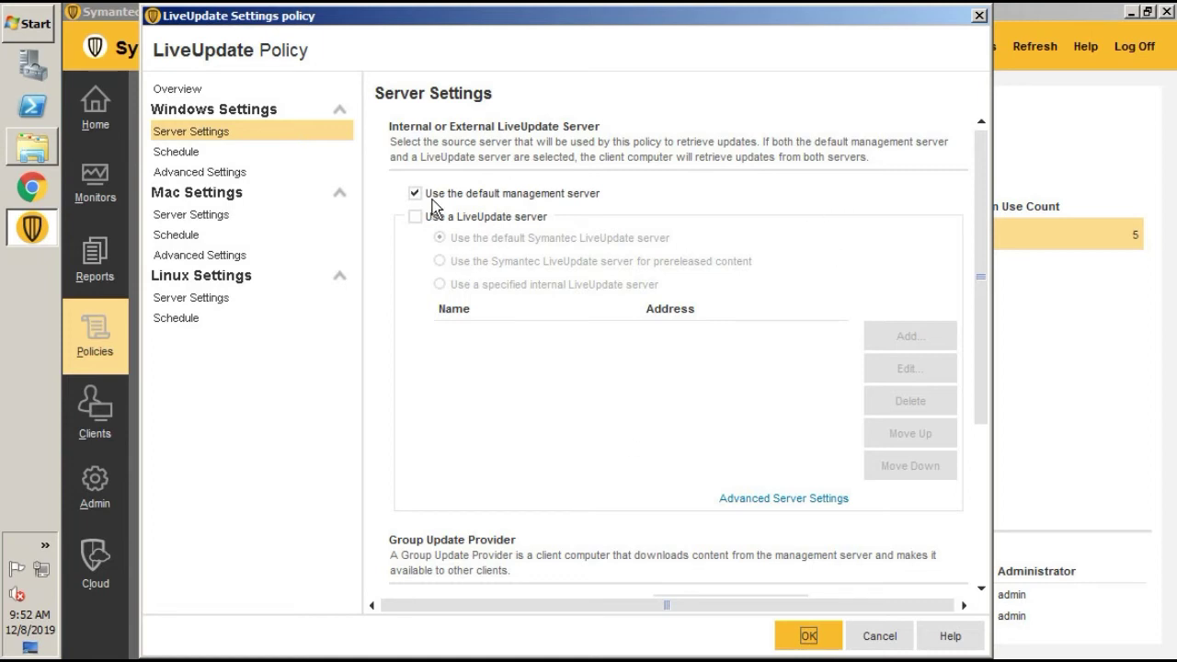
click(178, 154)
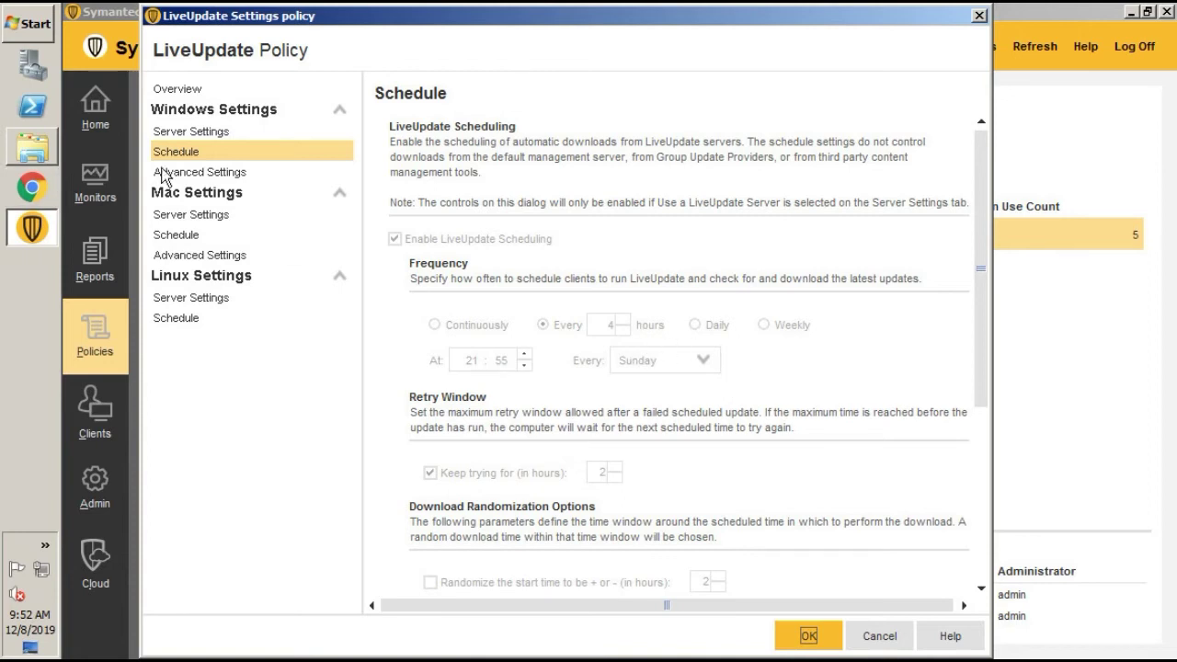
click(204, 175)
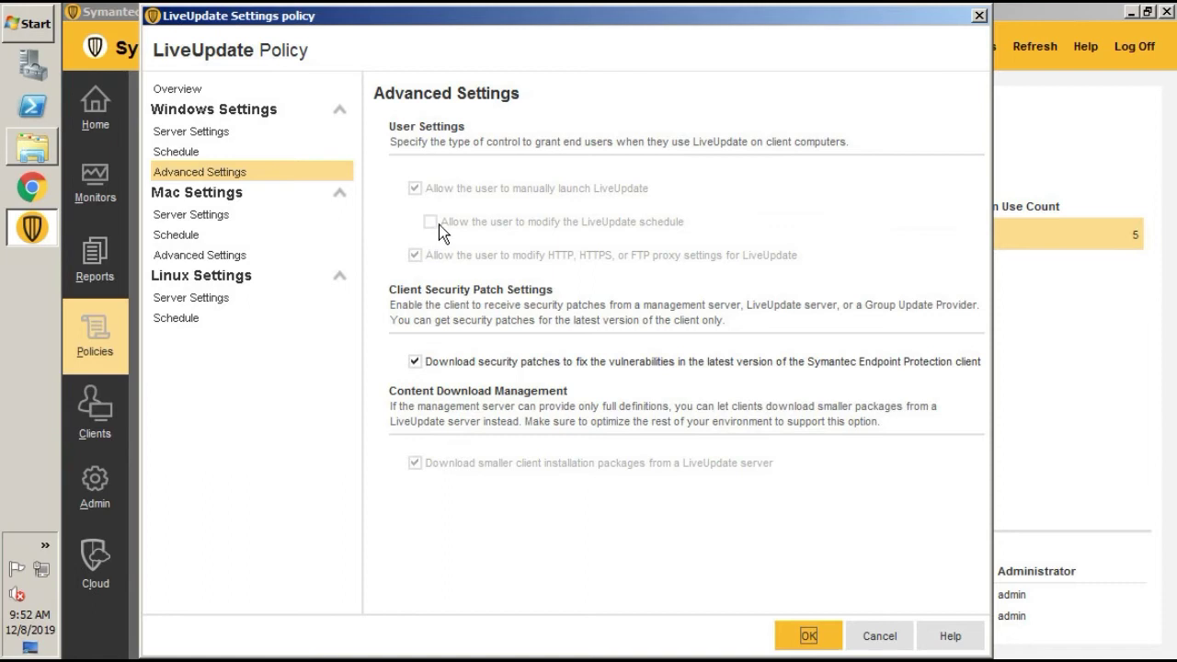
Review the policy's Mac and Linux server, schedule and Mac advanced settings, and close it without saving.
click(193, 221)
click(179, 235)
click(198, 258)
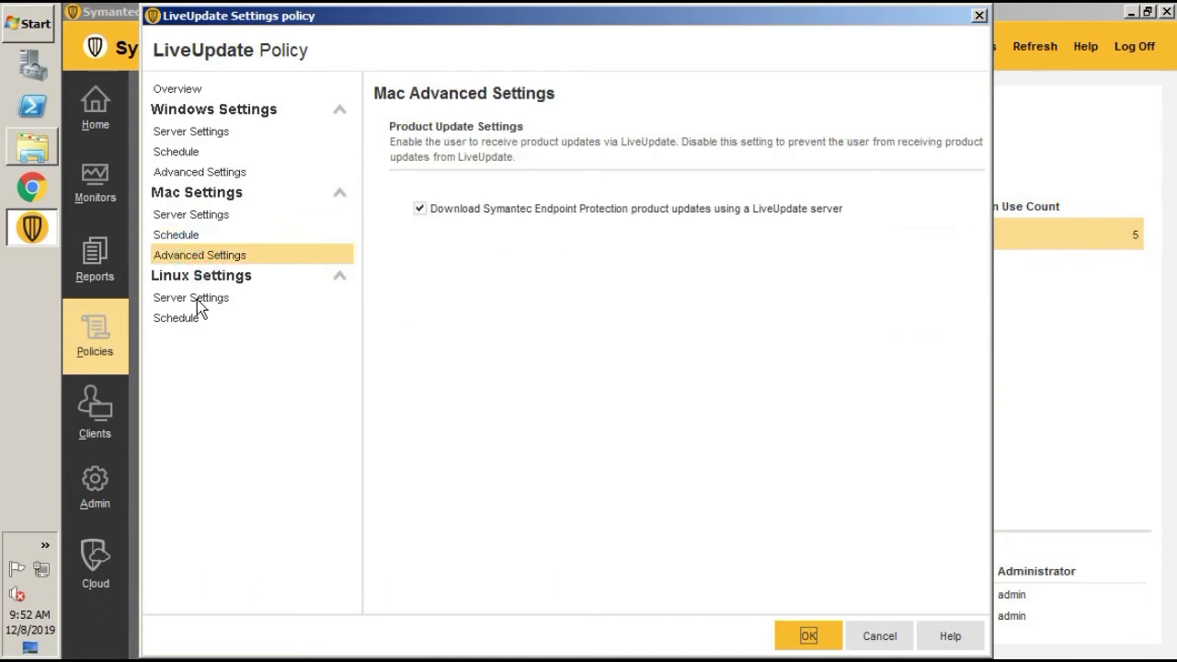
click(194, 299)
click(177, 319)
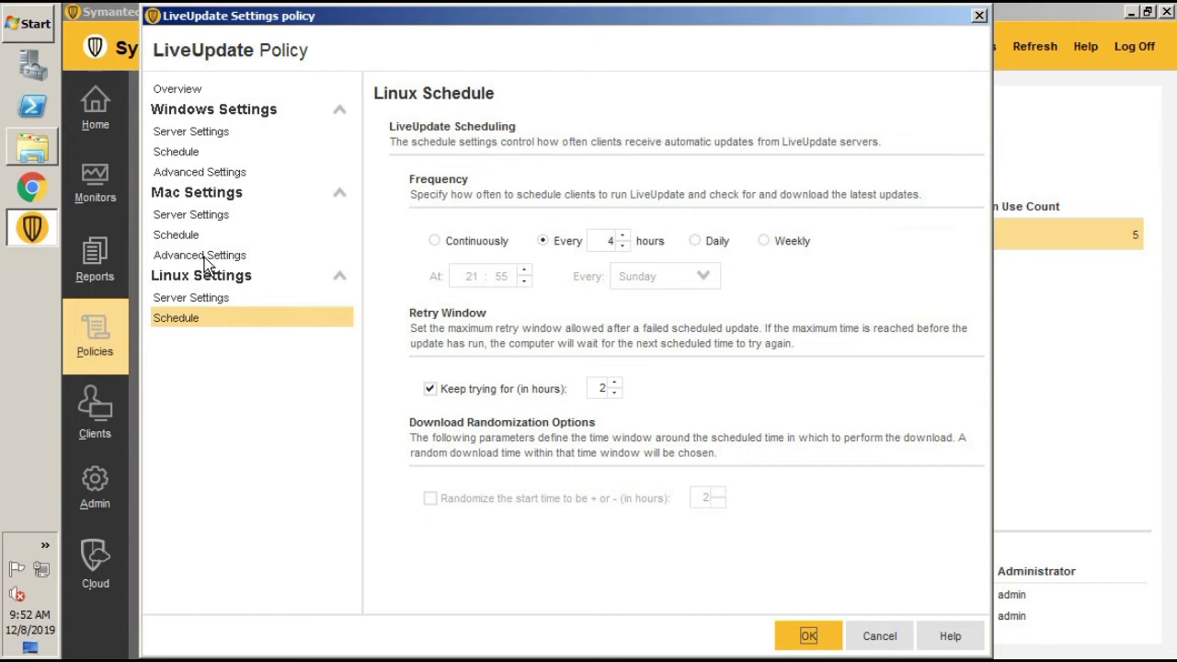
click(880, 636)
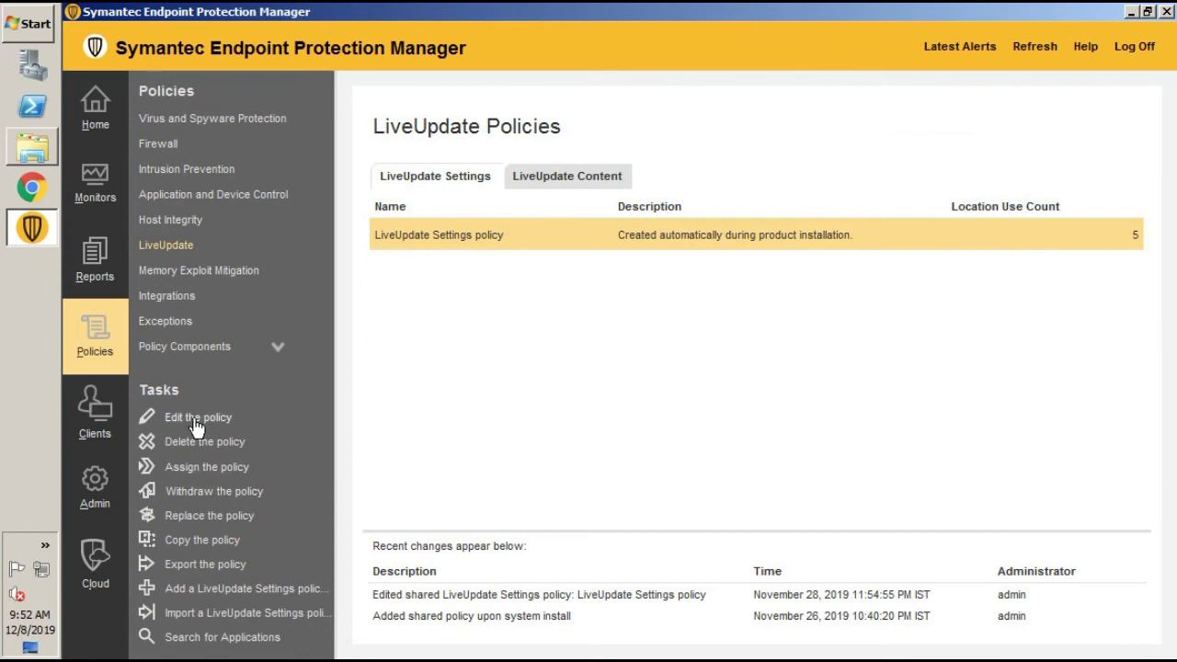
Add a LiveUpdate Settings policy with the default name, disabling the LiveUpdate server for Windows and keeping the default management server.
click(478, 324)
right_click(447, 301)
click(225, 502)
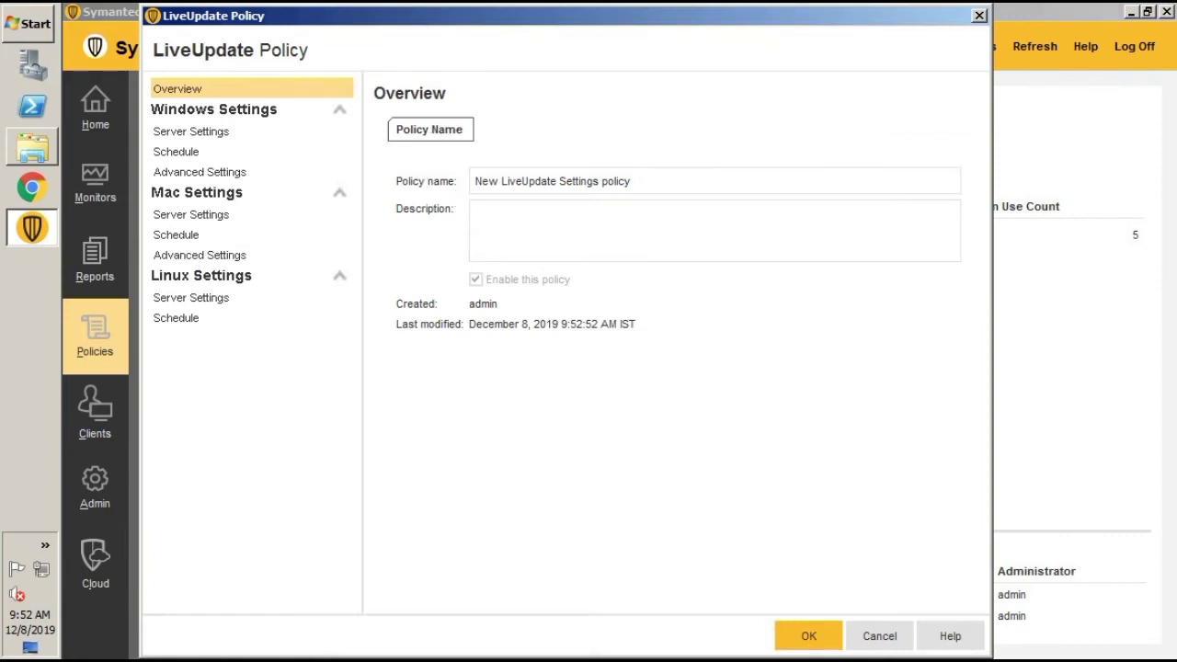
click(200, 134)
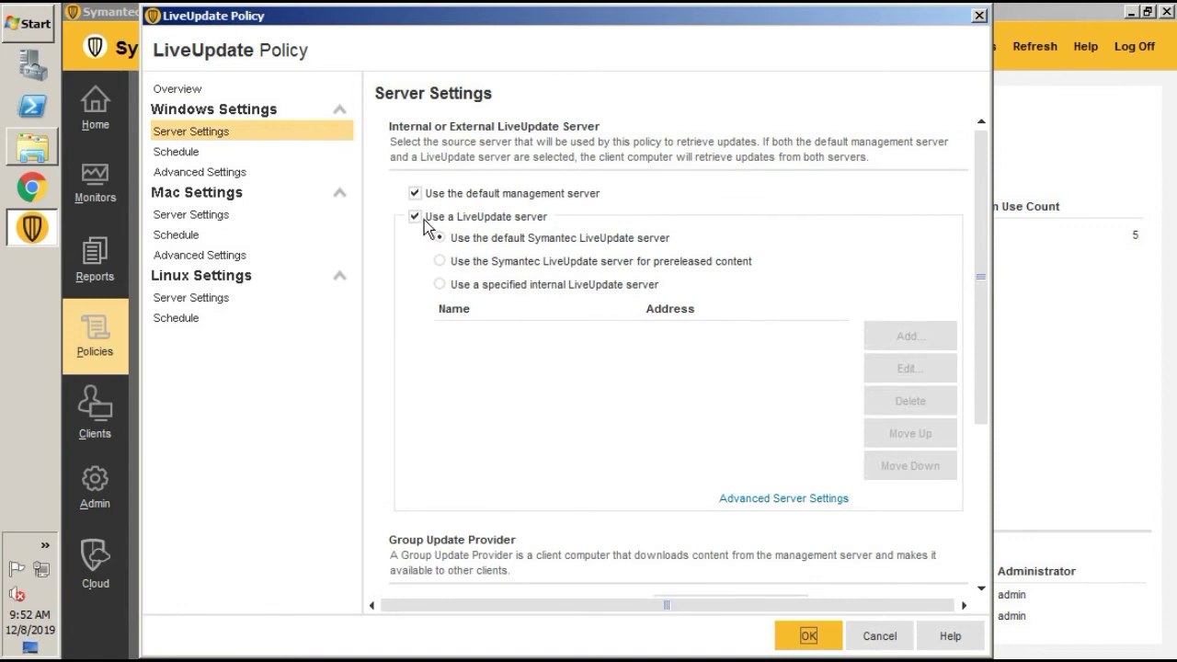
click(426, 221)
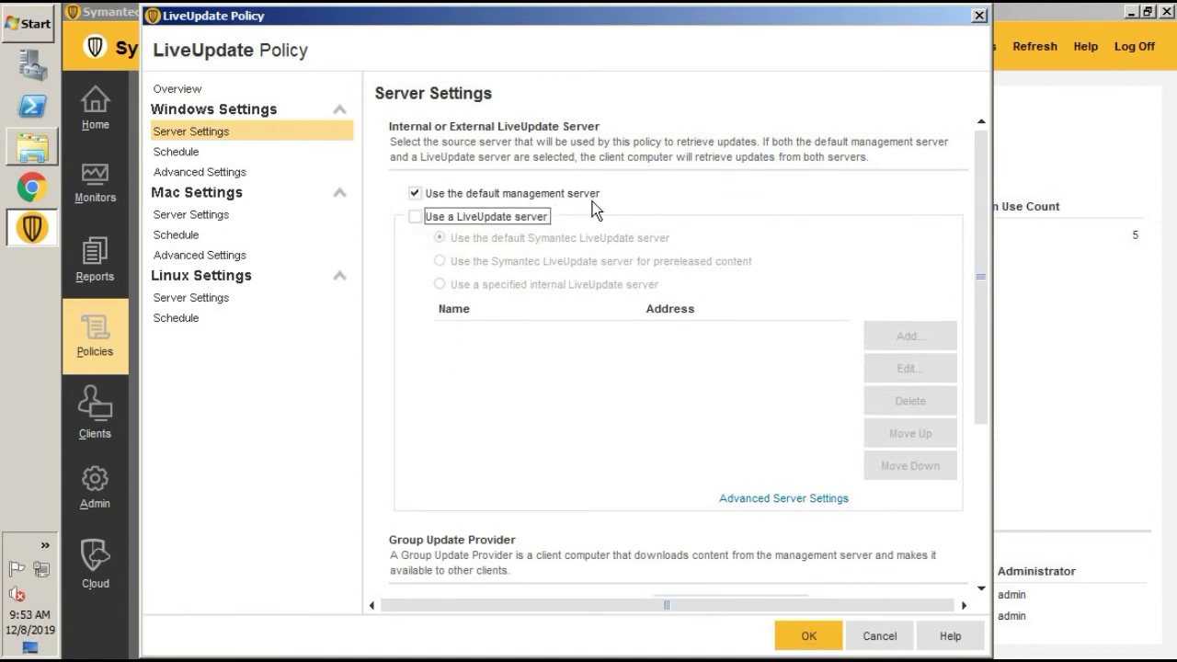
click(185, 154)
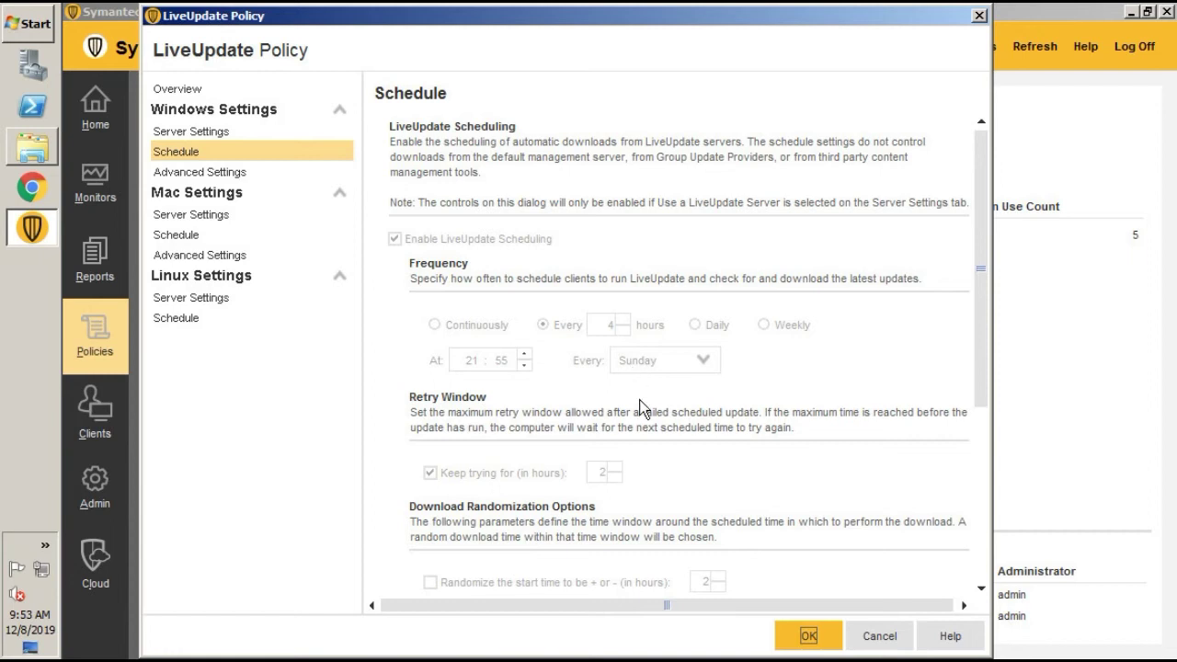
click(198, 174)
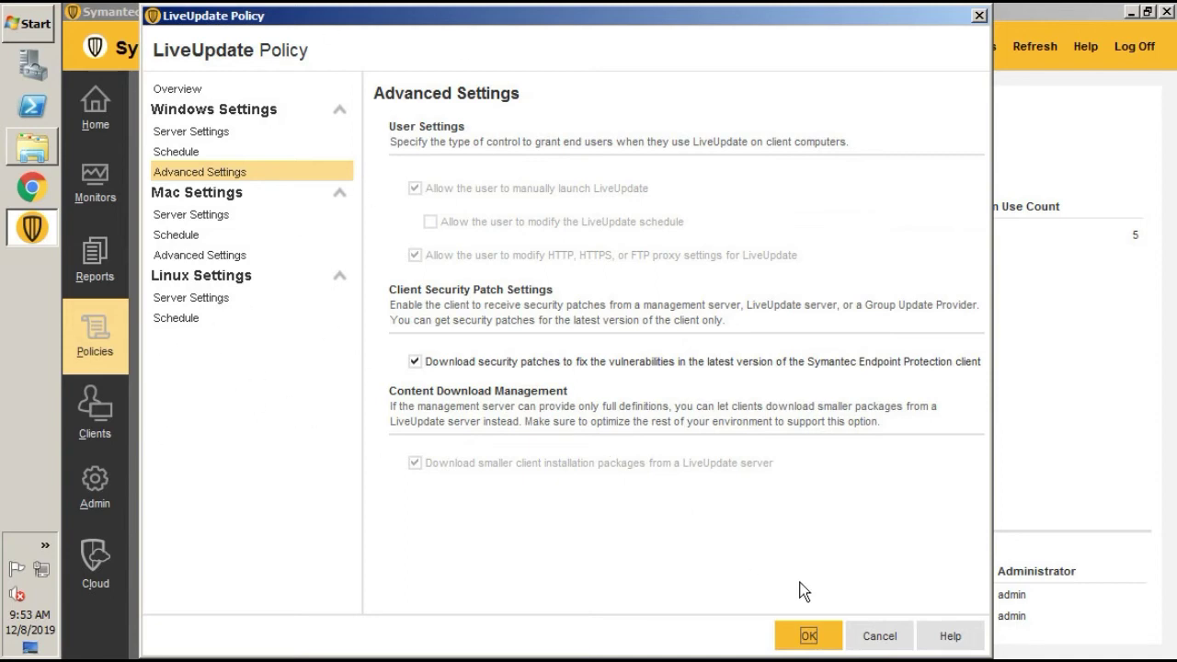
click(807, 636)
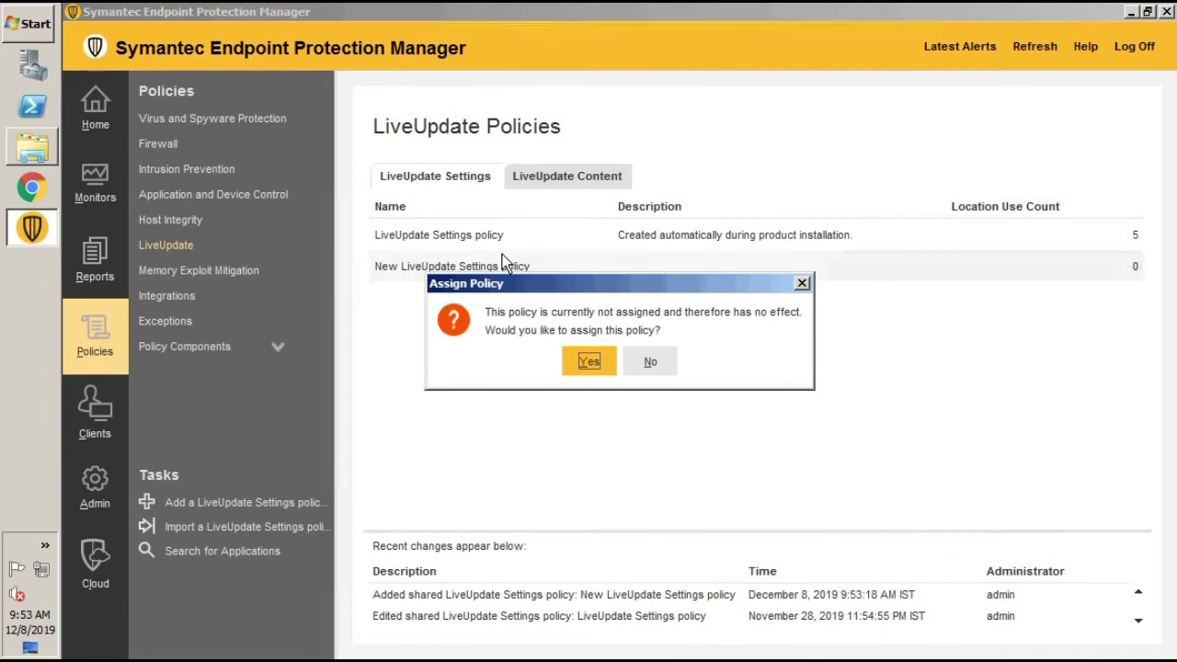
Assign the New LiveUpdate Settings policy to the ITES group and select it in the policy list.
click(585, 365)
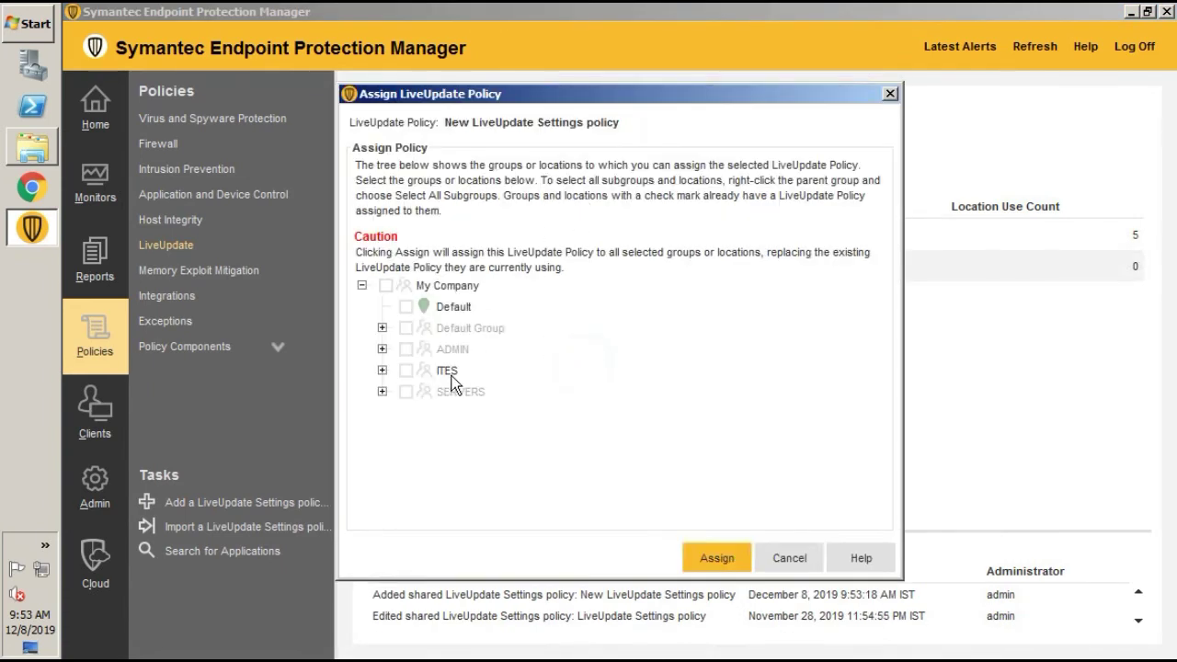
click(408, 372)
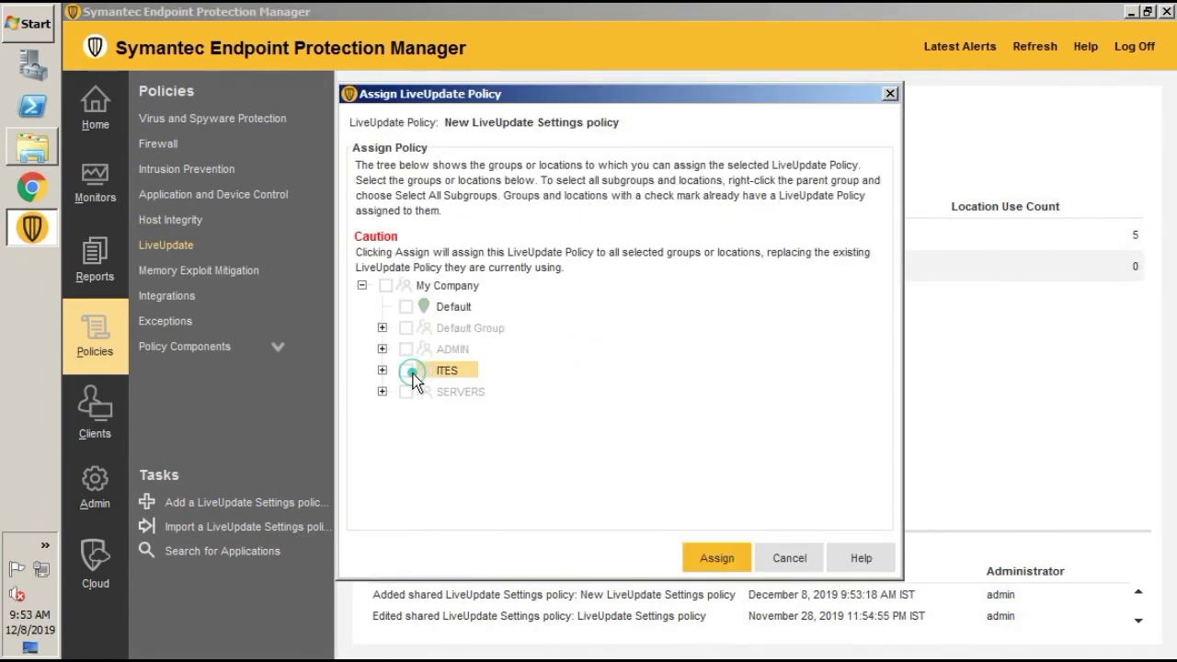
click(720, 559)
click(587, 355)
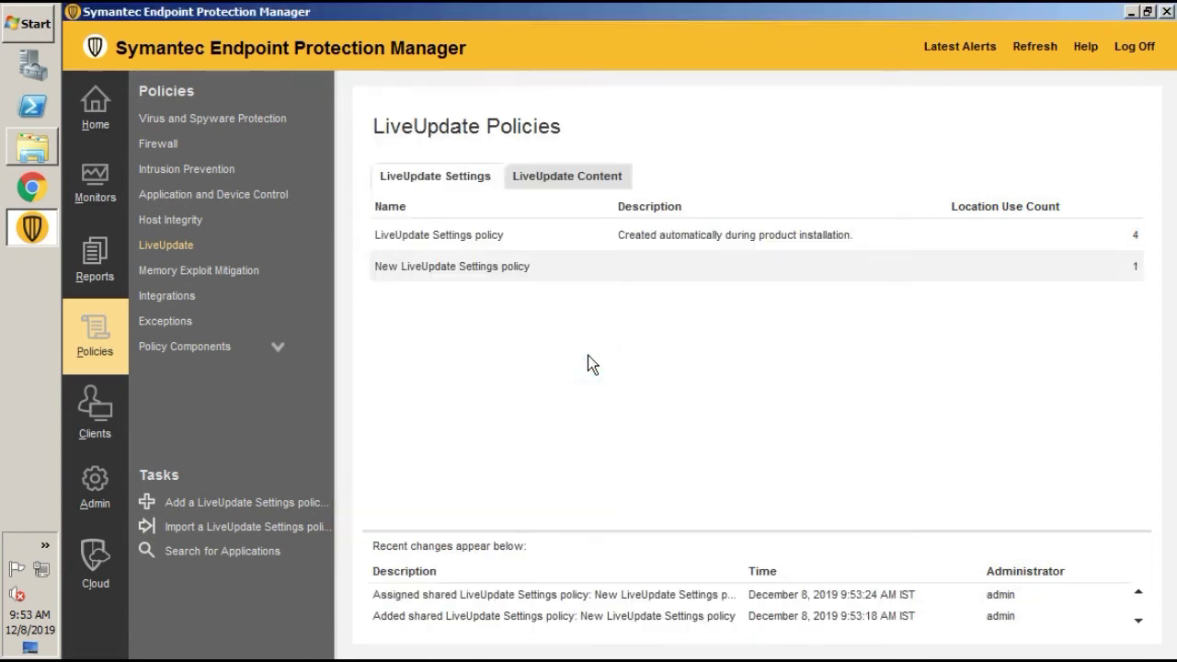
click(521, 272)
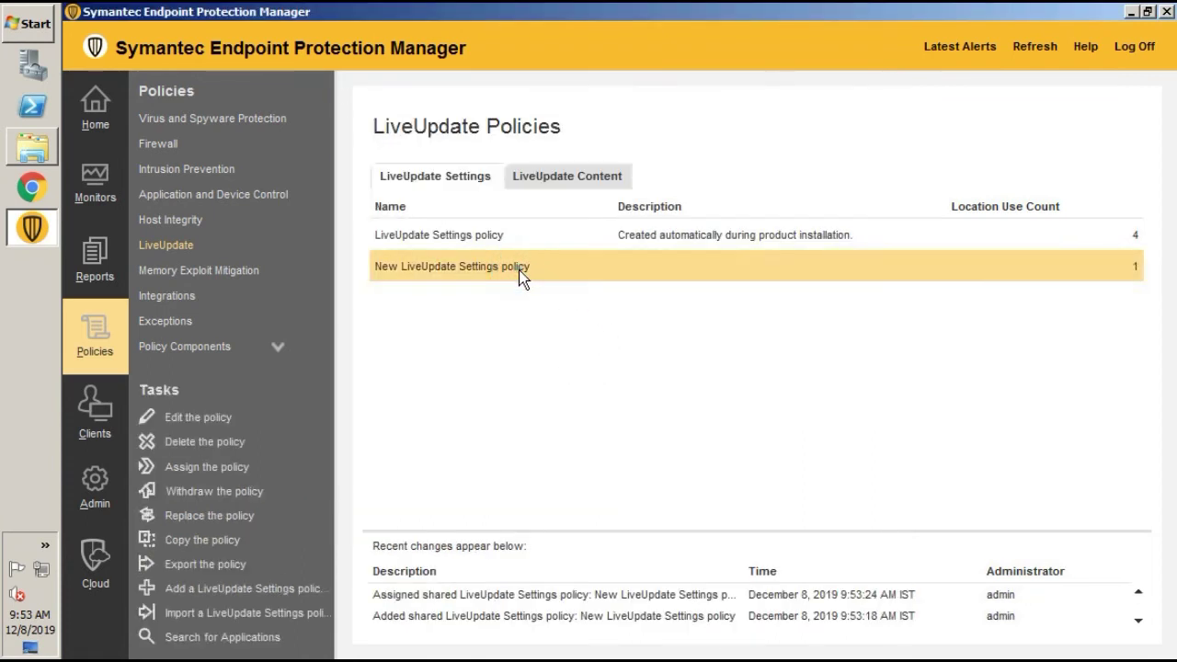
Open the LiveUpdate Content policy for editing and display its Windows security definitions.
click(561, 179)
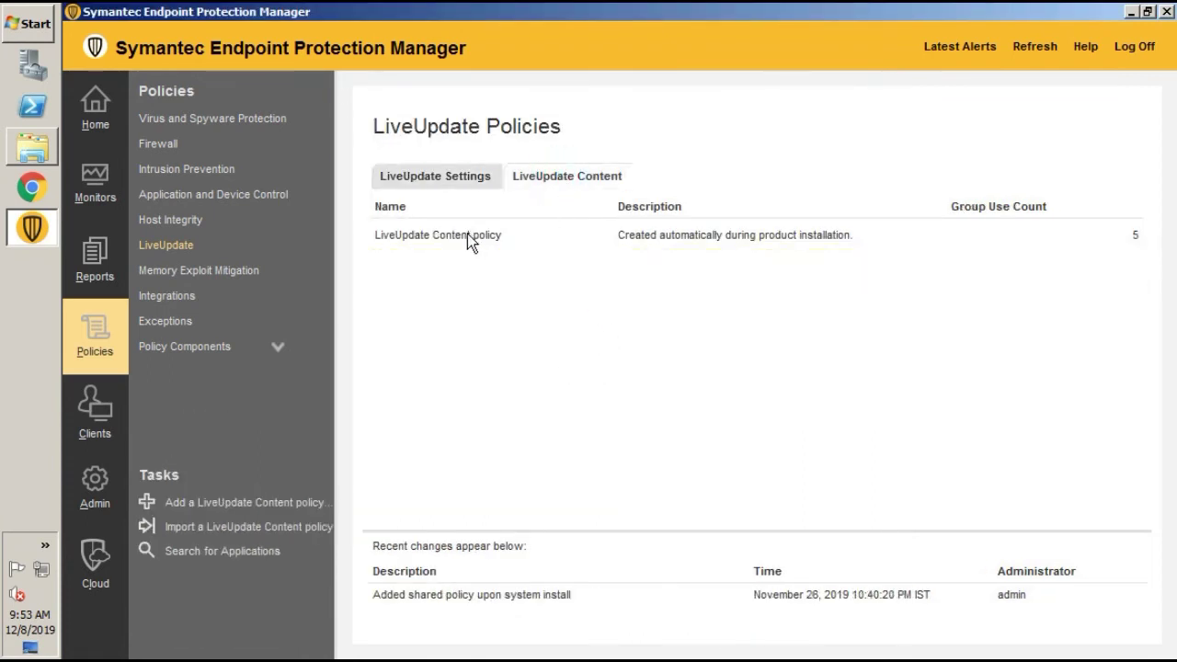
click(469, 234)
right_click(467, 233)
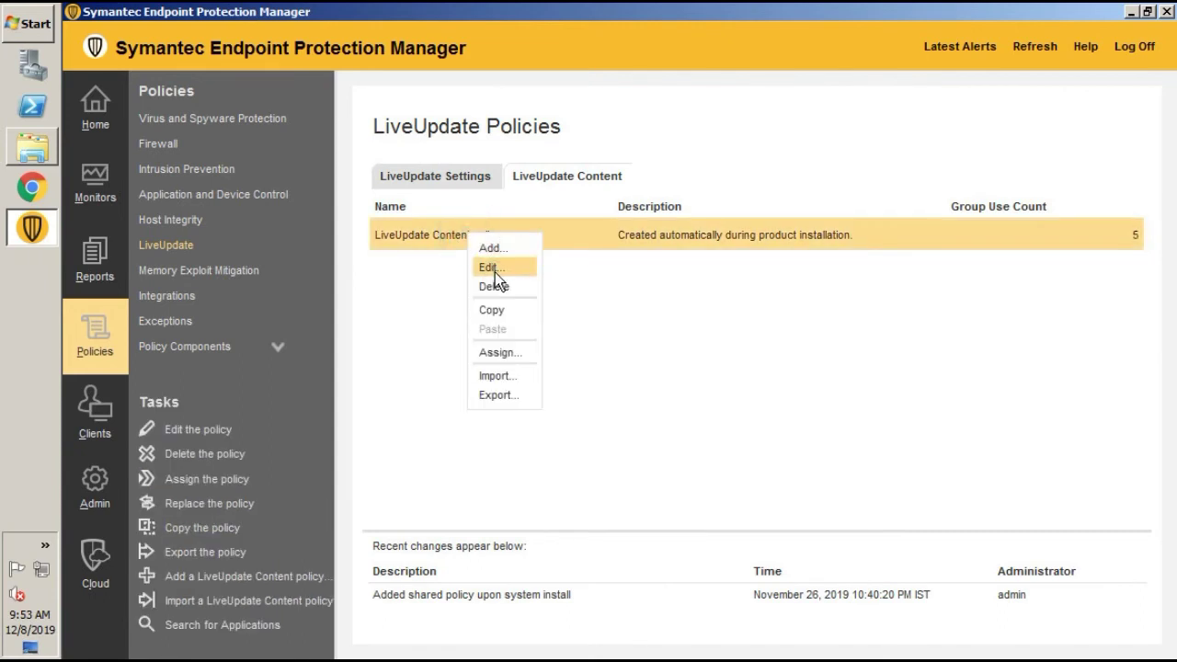
click(496, 273)
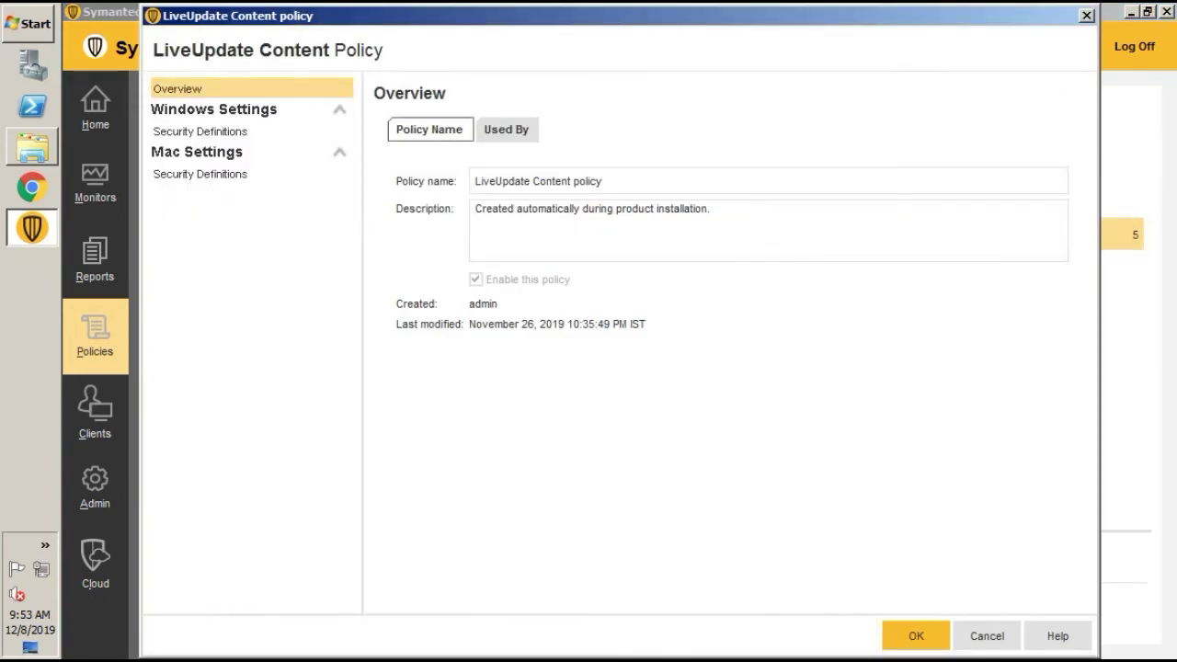
click(201, 133)
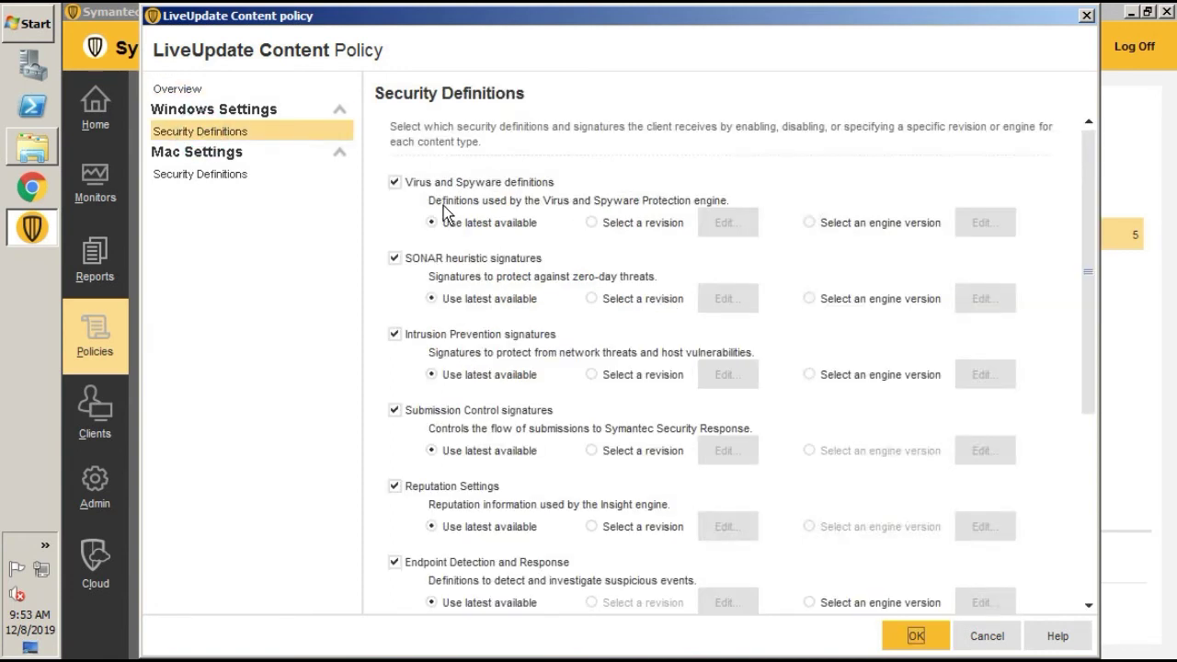
Review all Windows security definition types and their revision options, and close the content policy.
drag(1092, 272, 1097, 567)
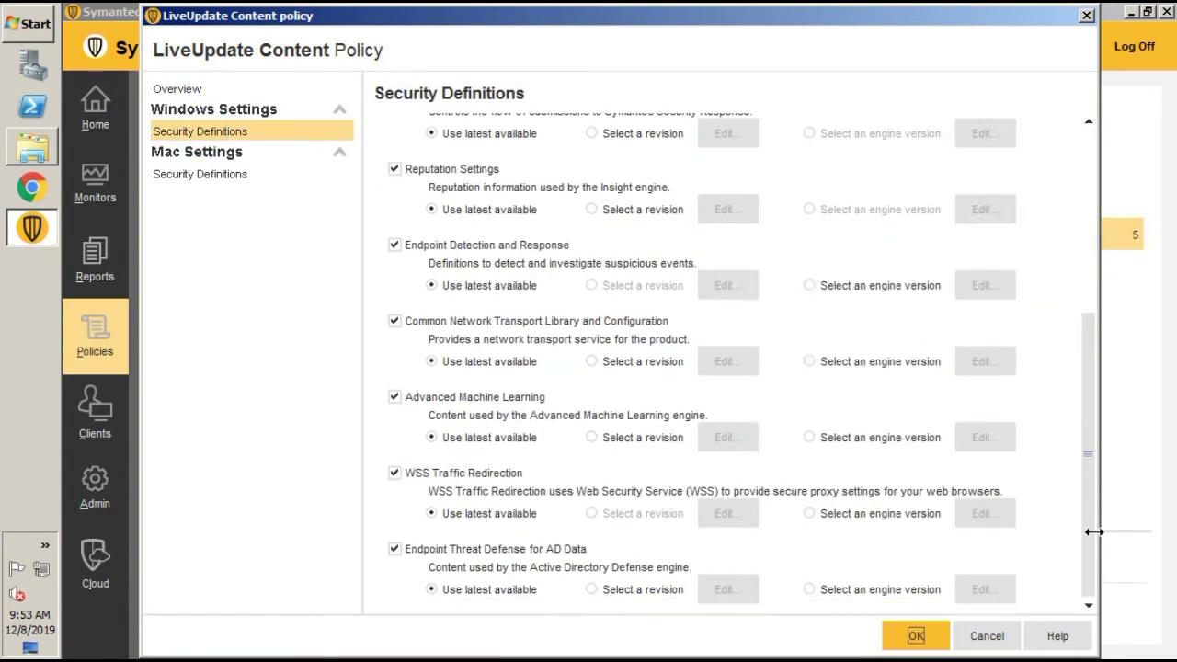
click(1083, 143)
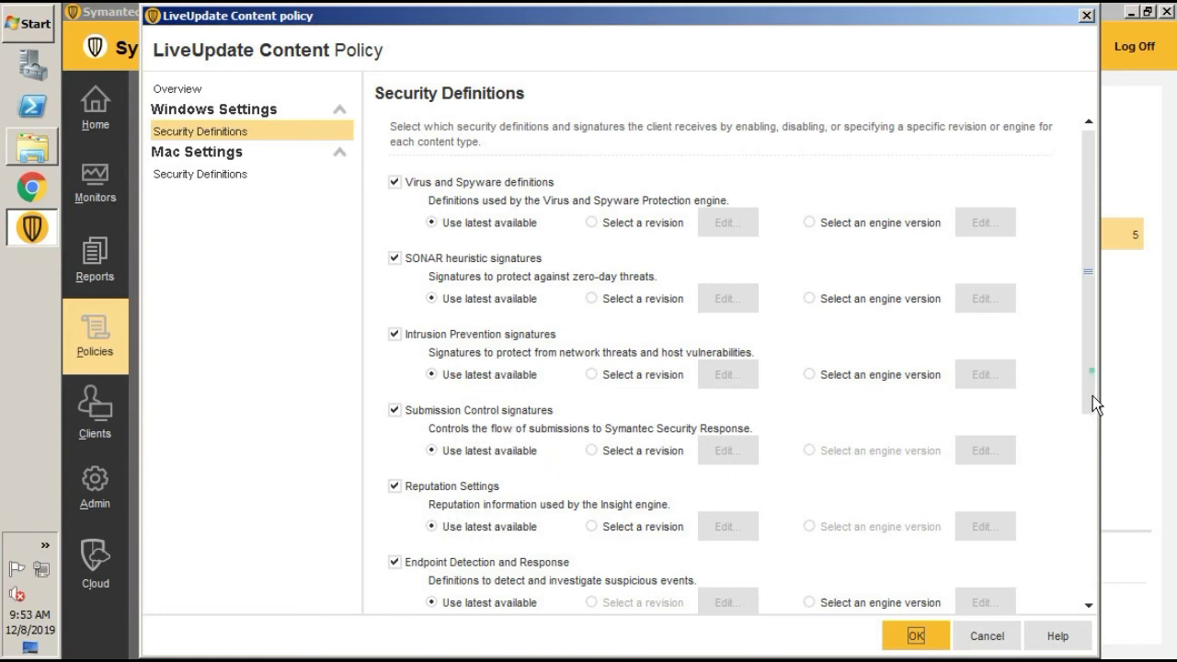
drag(1093, 382, 1093, 450)
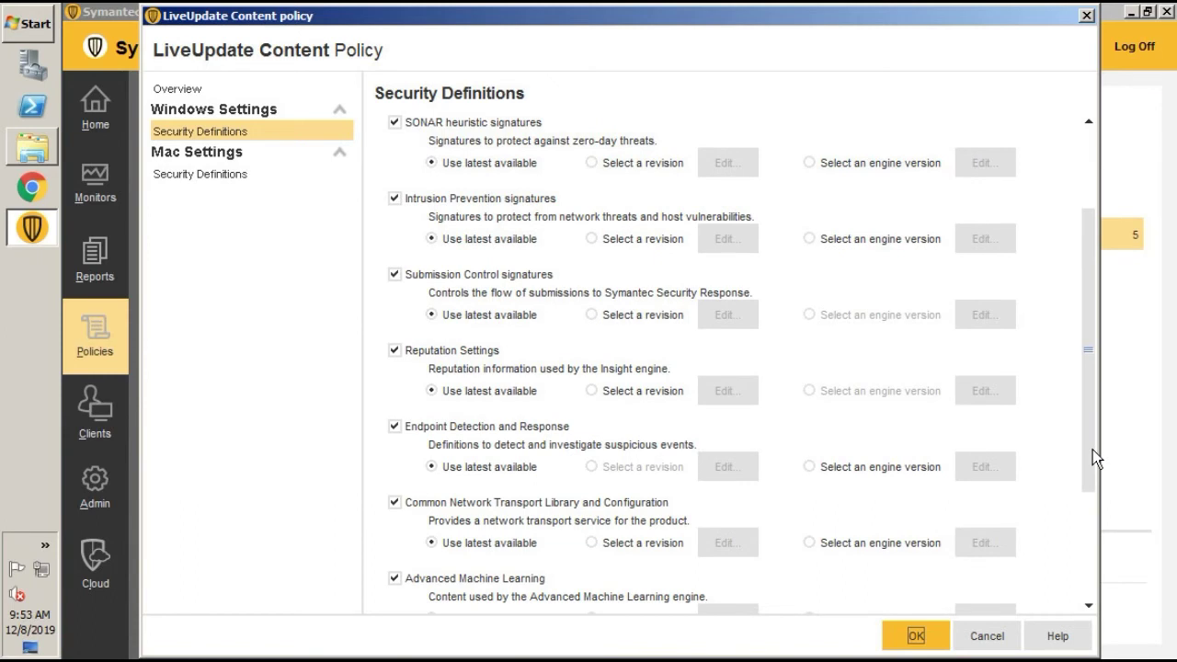
scroll(1094, 458, down, 2)
scroll(1102, 487, down, 5)
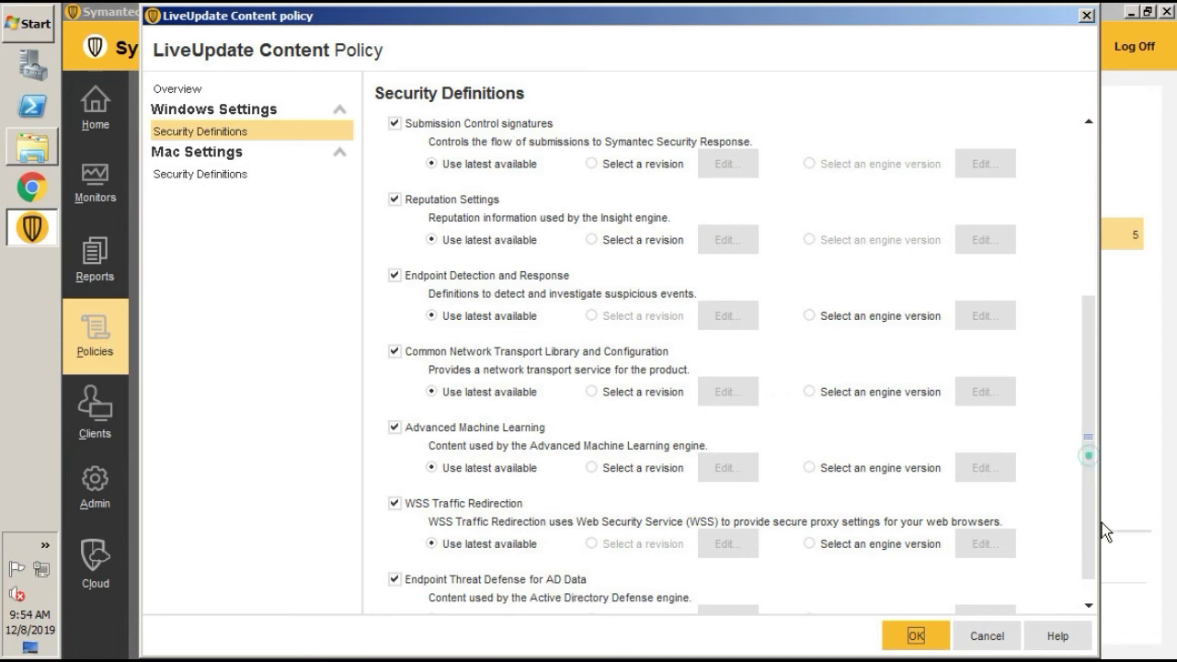
scroll(1090, 496, down, 1)
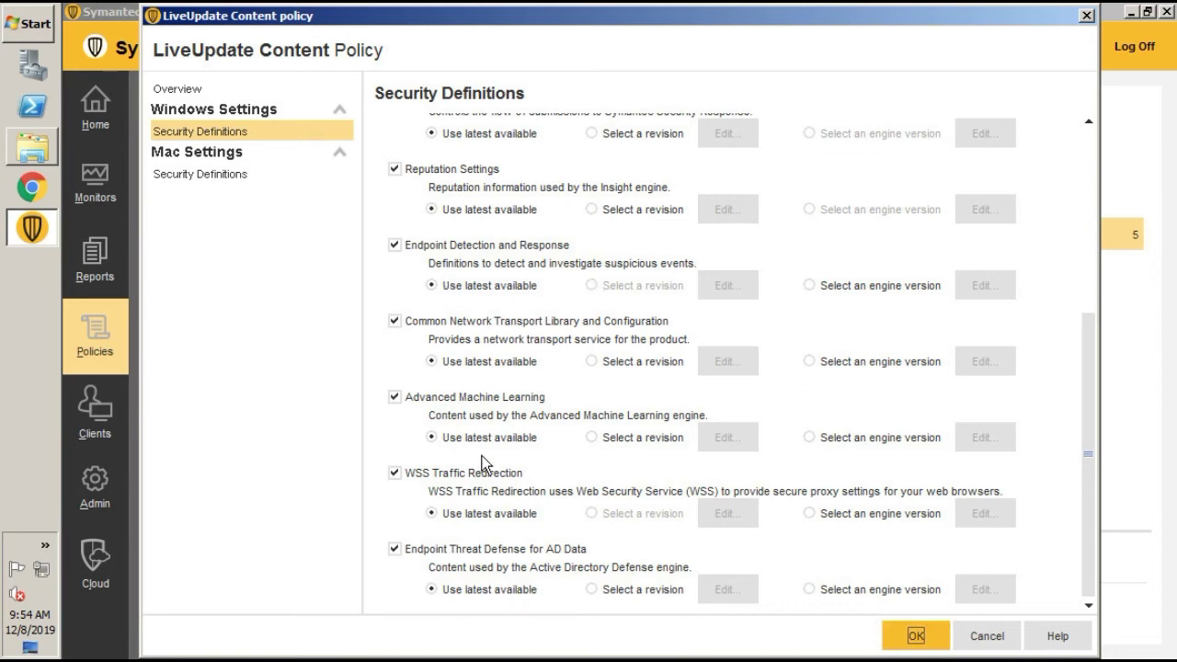
click(915, 636)
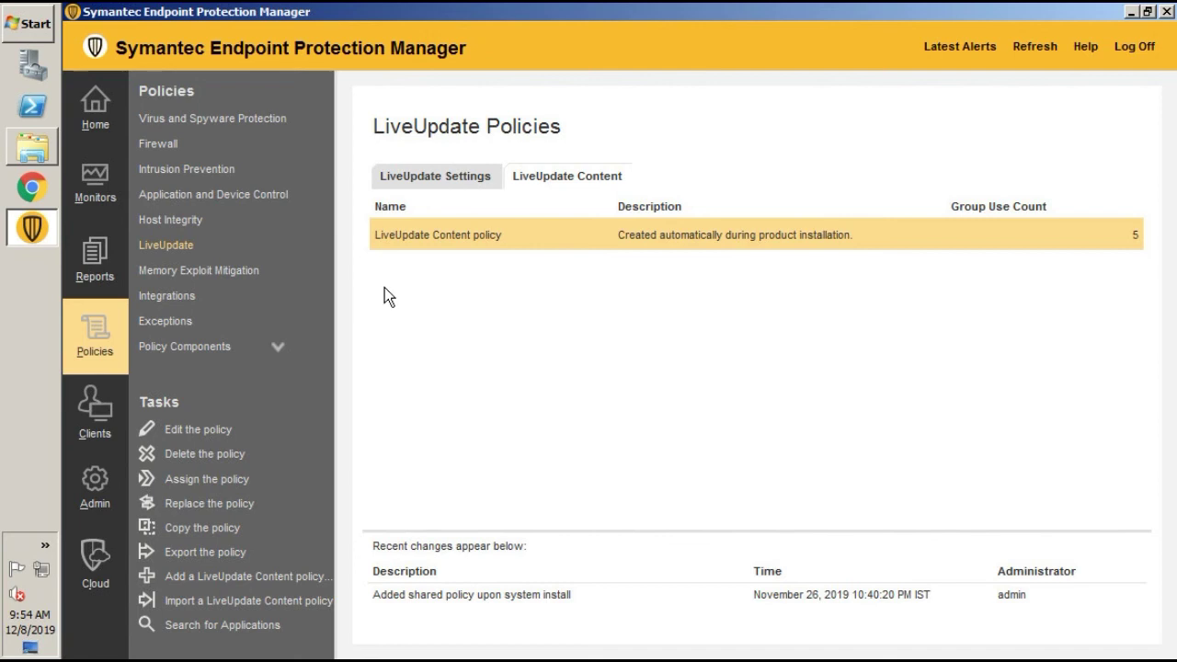
Check the latest Windows definitions version on the manager in the Home dashboard.
click(98, 108)
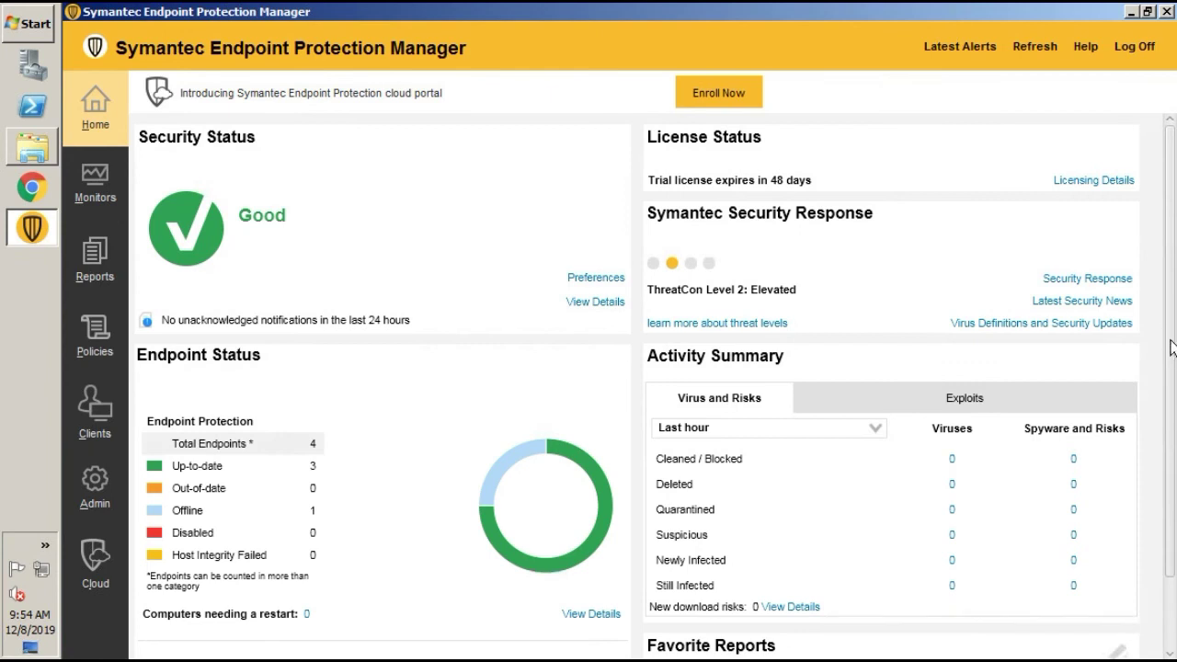
scroll(1167, 354, down, 2)
scroll(1166, 349, down, 1)
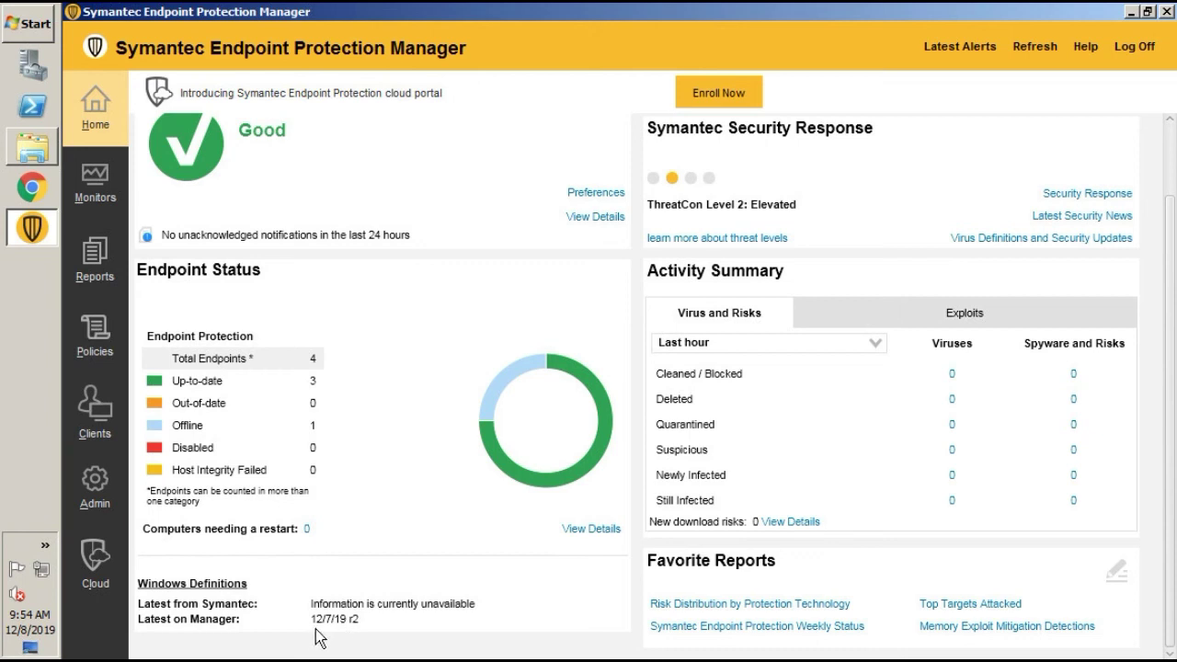
click(362, 622)
drag(360, 621, 311, 620)
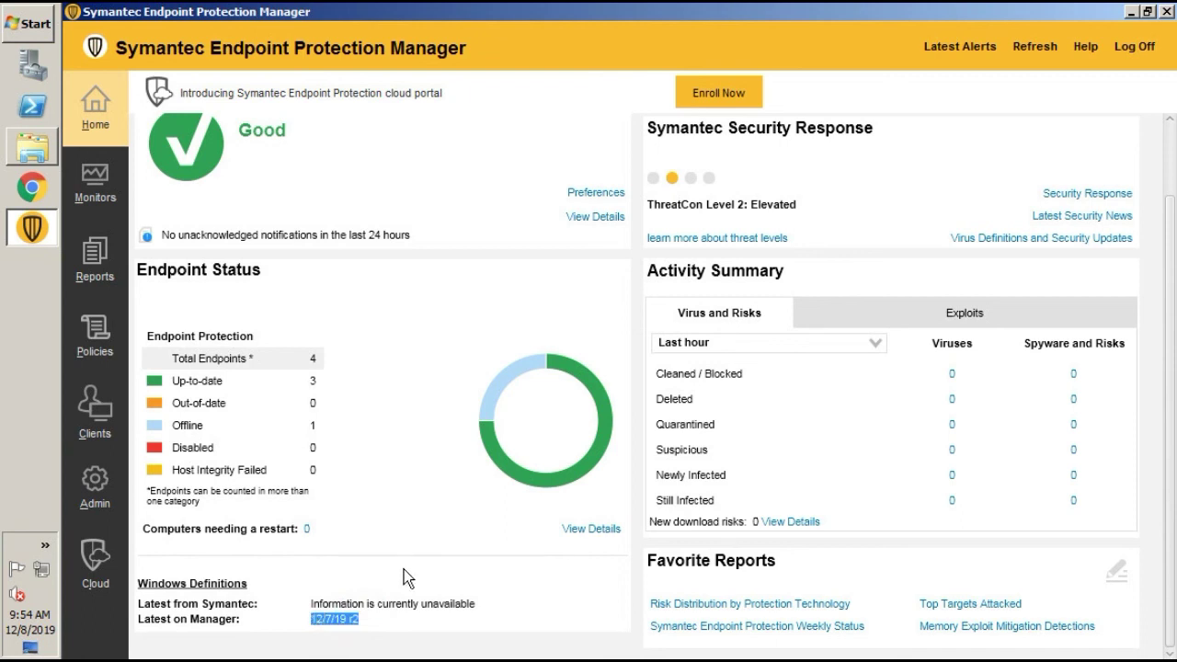
click(529, 611)
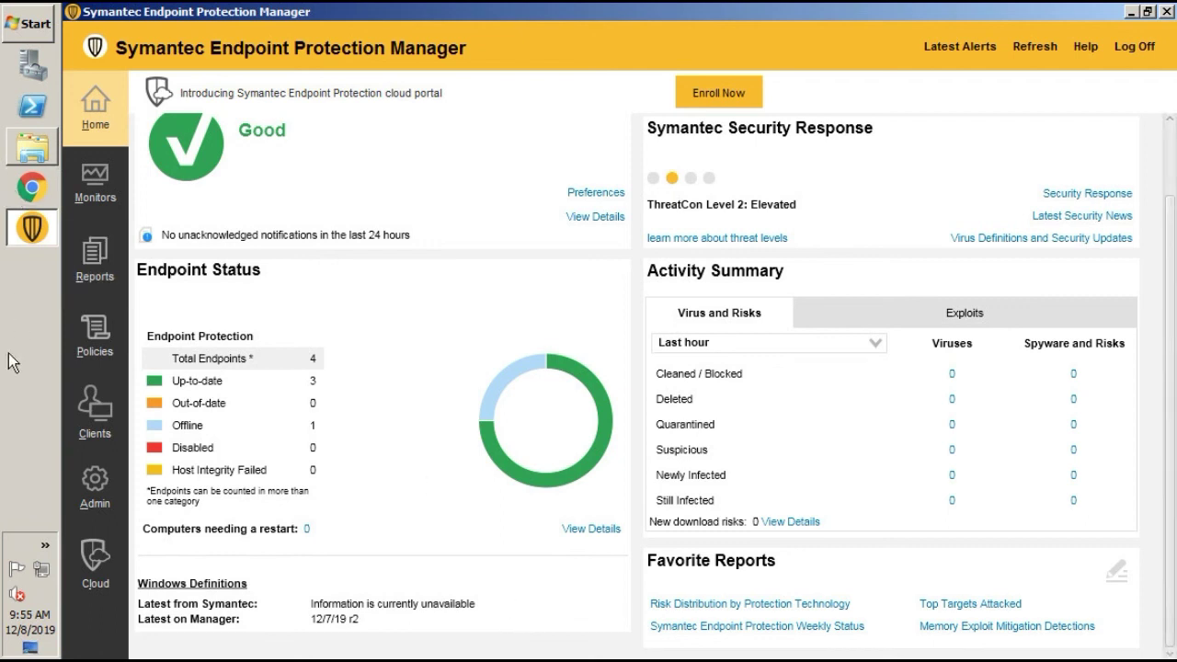
Return to the LiveUpdate Content policies list.
click(95, 338)
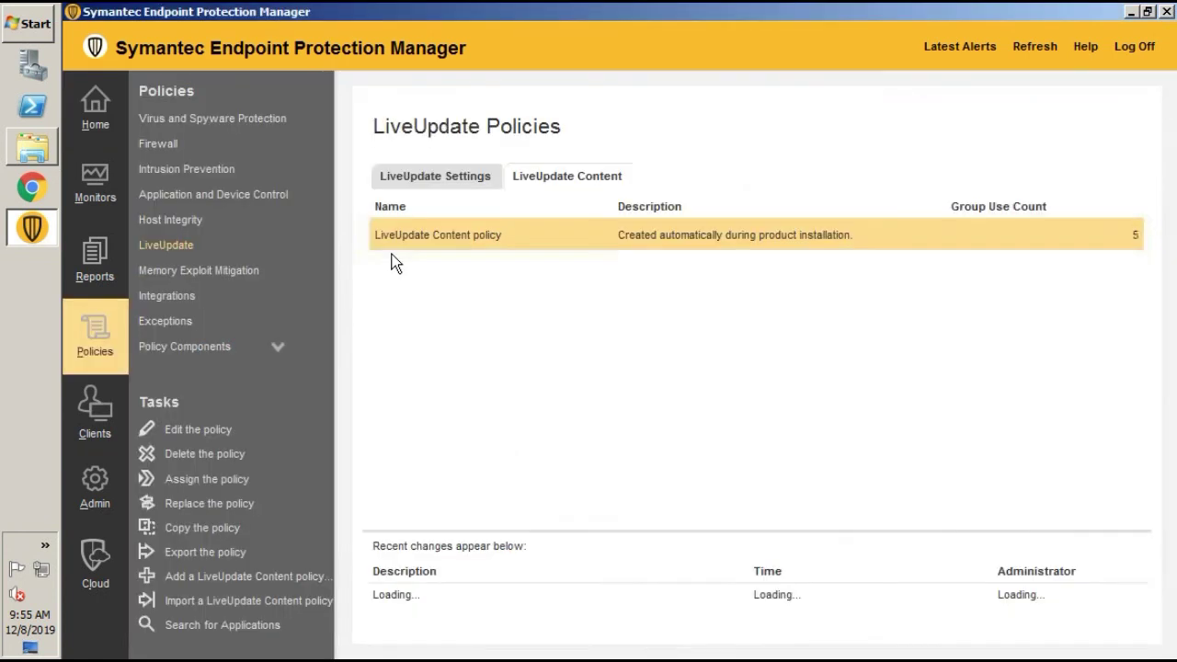